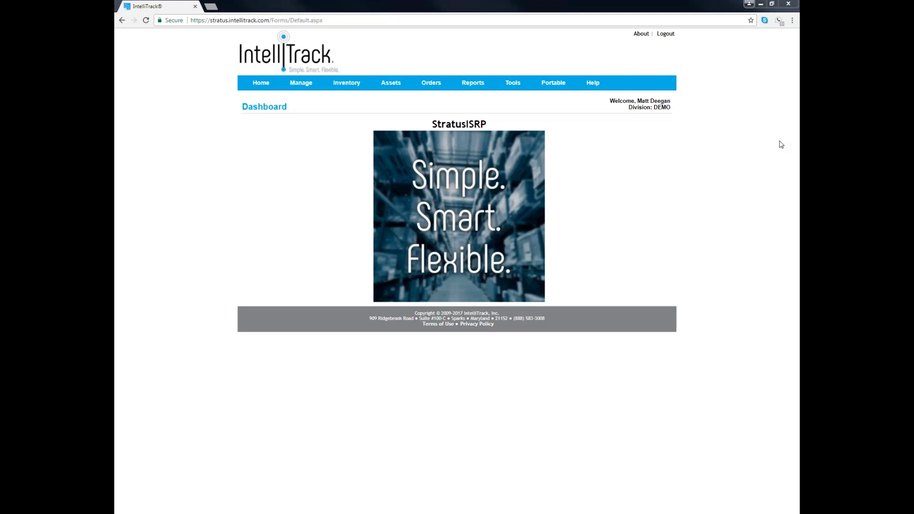
Step: Start a new receiving order and set its vendor to North East Supply Inc
{"action": "mouse_move", "coordinate": [431, 83]}
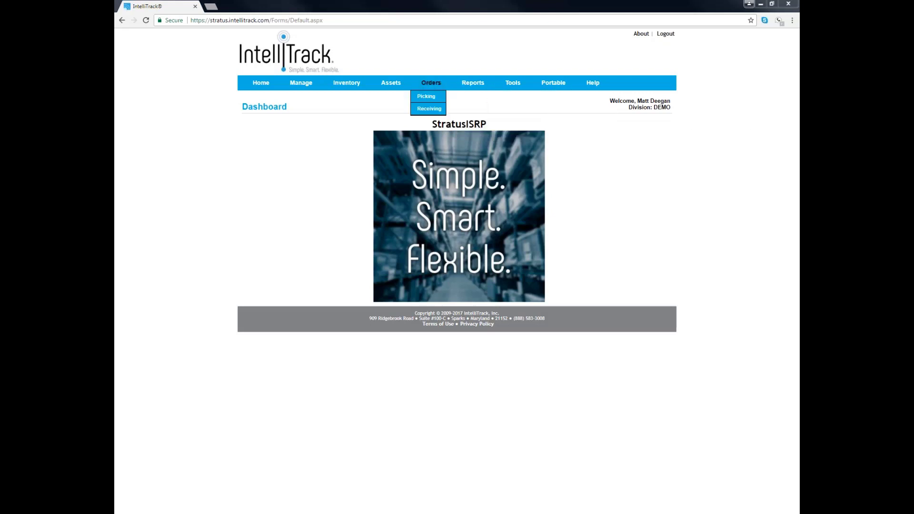
{"action": "left_click", "coordinate": [429, 109]}
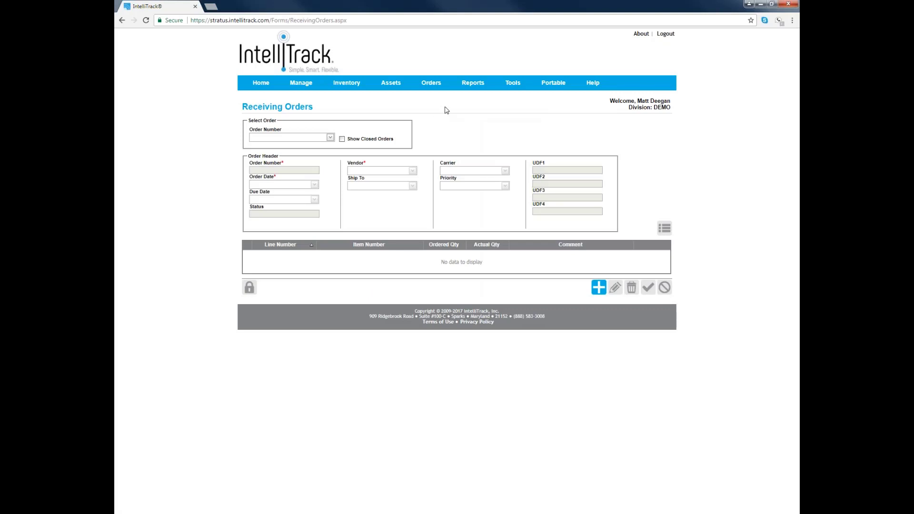
{"action": "left_click", "coordinate": [598, 287]}
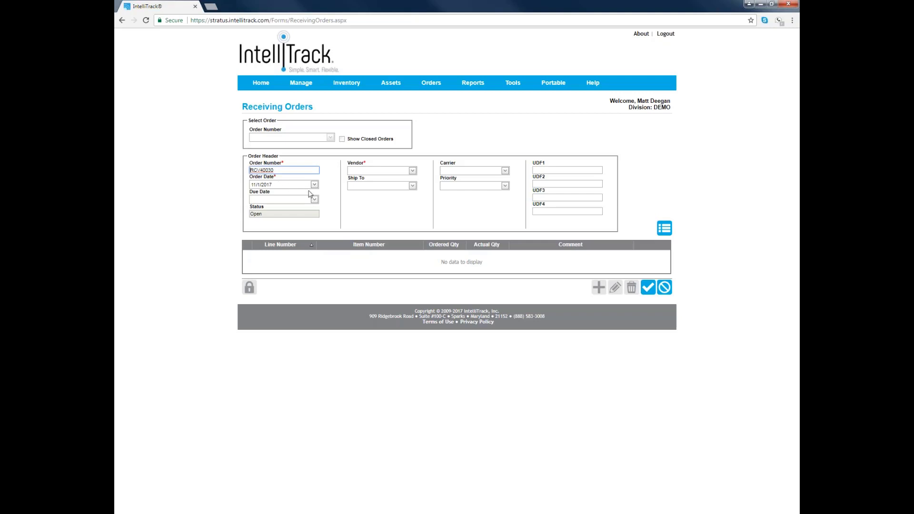
{"action": "left_click", "coordinate": [412, 170]}
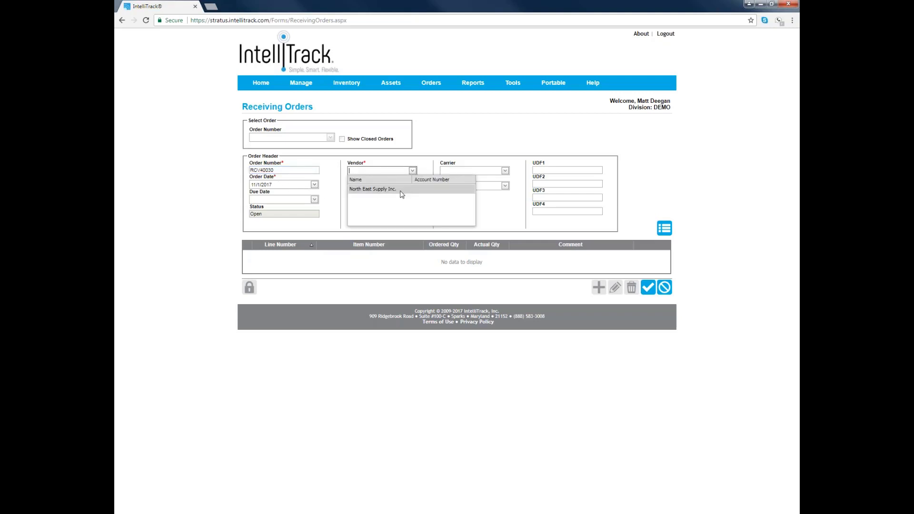
{"action": "left_click", "coordinate": [401, 189]}
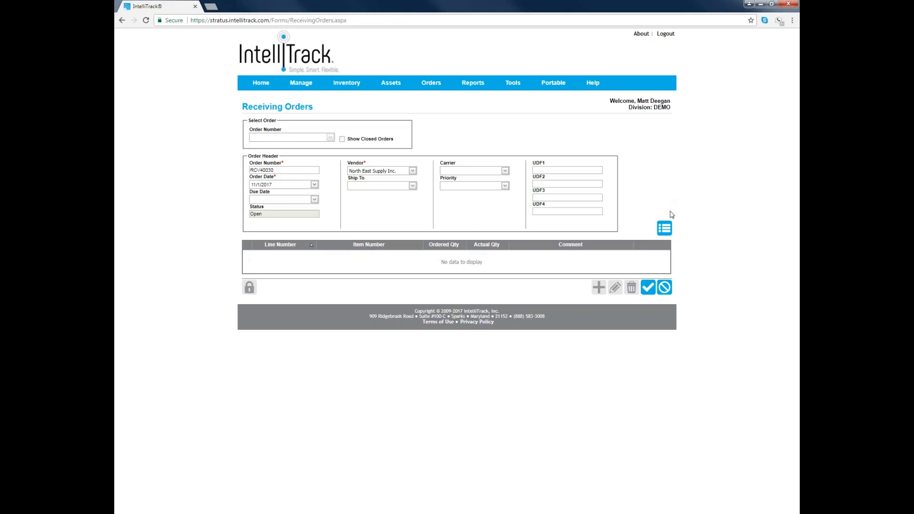
Step: Add a line to the receiving order for item A1002 with an ordered quantity of 10
{"action": "left_click", "coordinate": [665, 231]}
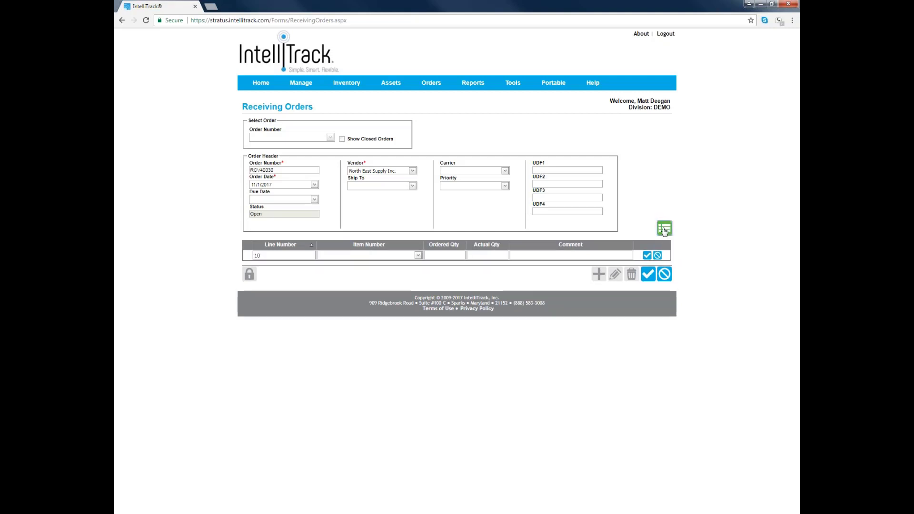
{"action": "left_click", "coordinate": [417, 255]}
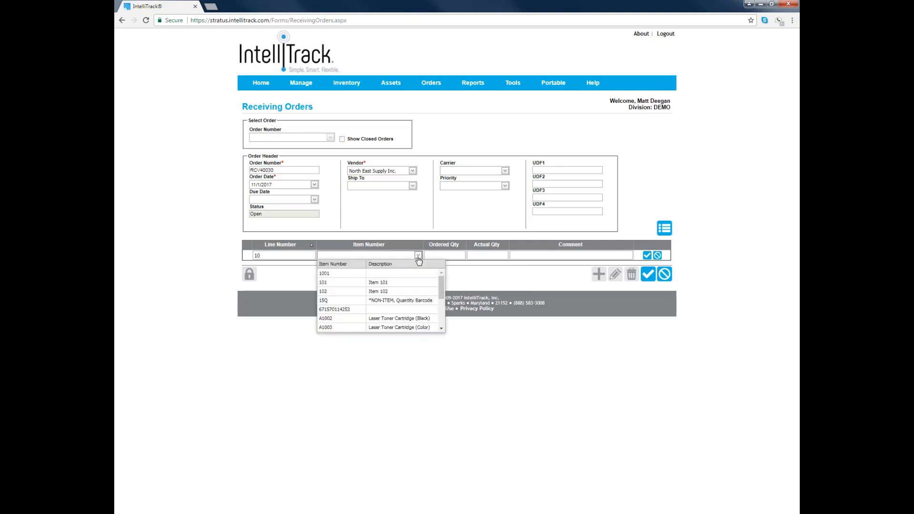
{"action": "left_click", "coordinate": [373, 317]}
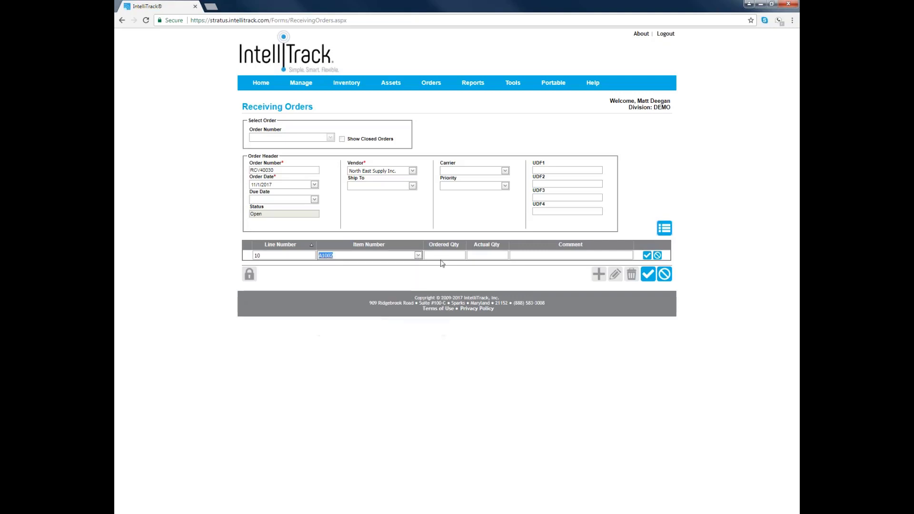
{"action": "left_click", "coordinate": [447, 255]}
{"action": "type", "text": "10"}
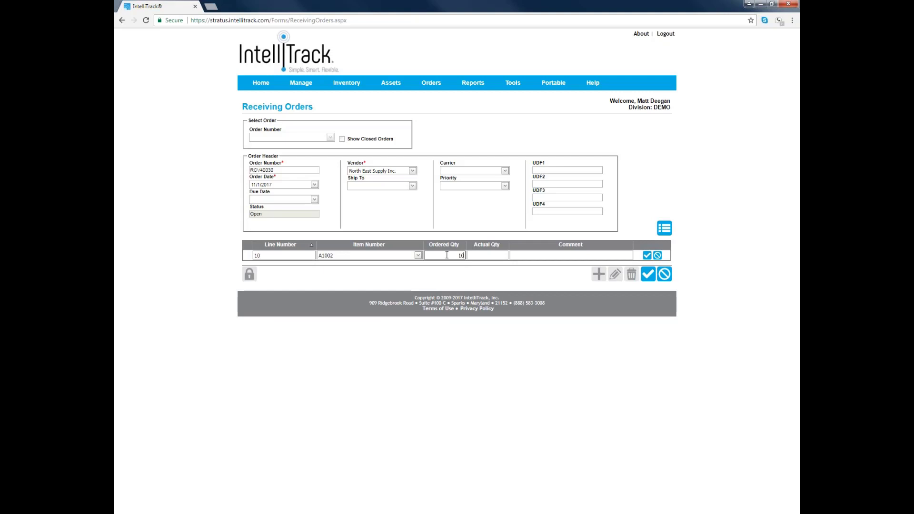
{"action": "left_click", "coordinate": [647, 256]}
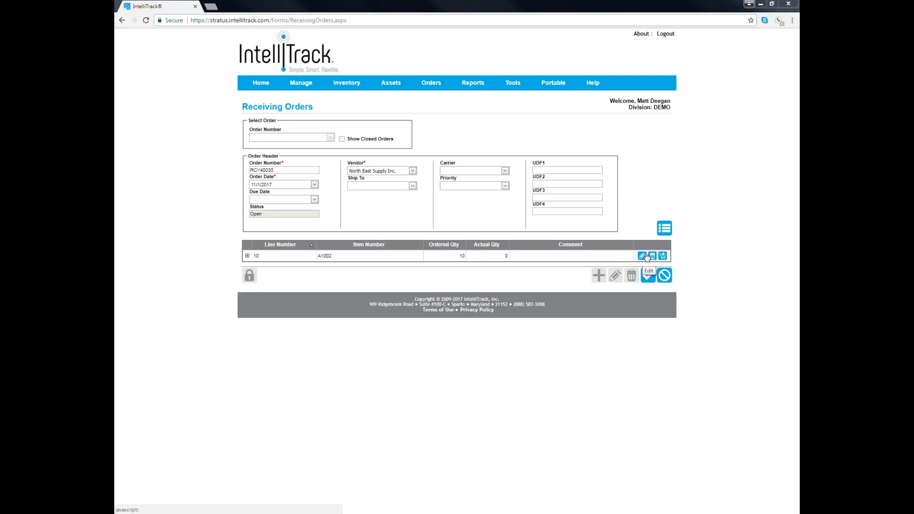
Step: Receive a quantity of 10 of item A1002 into location 101 at Warehouse North
{"action": "left_click", "coordinate": [662, 256]}
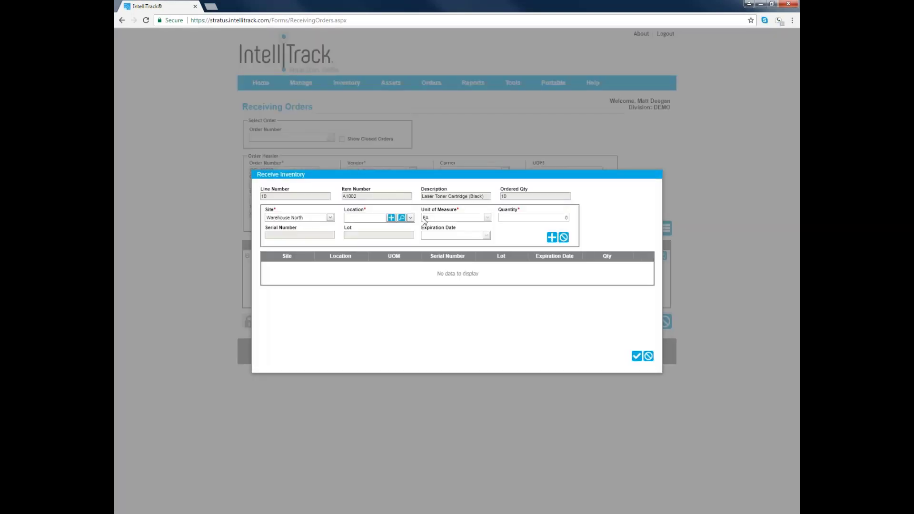
{"action": "key", "text": "alt+Down"}
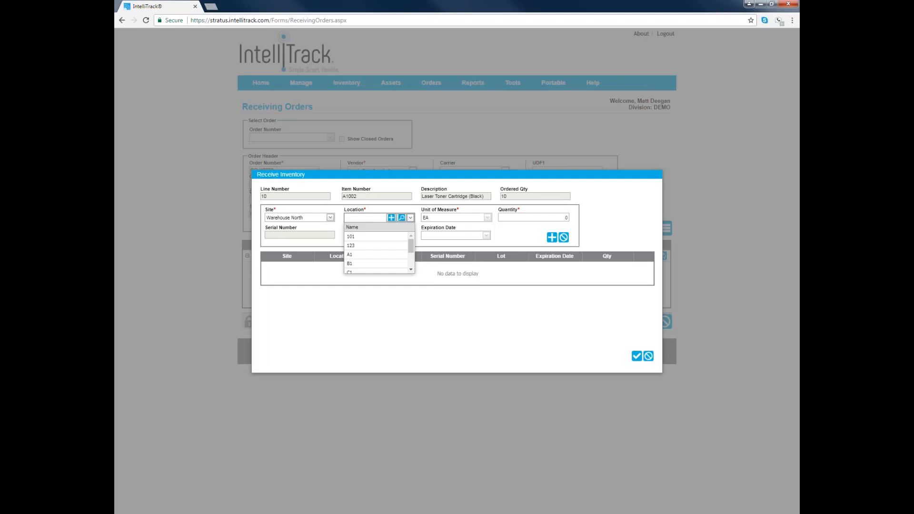
{"action": "left_click", "coordinate": [395, 237]}
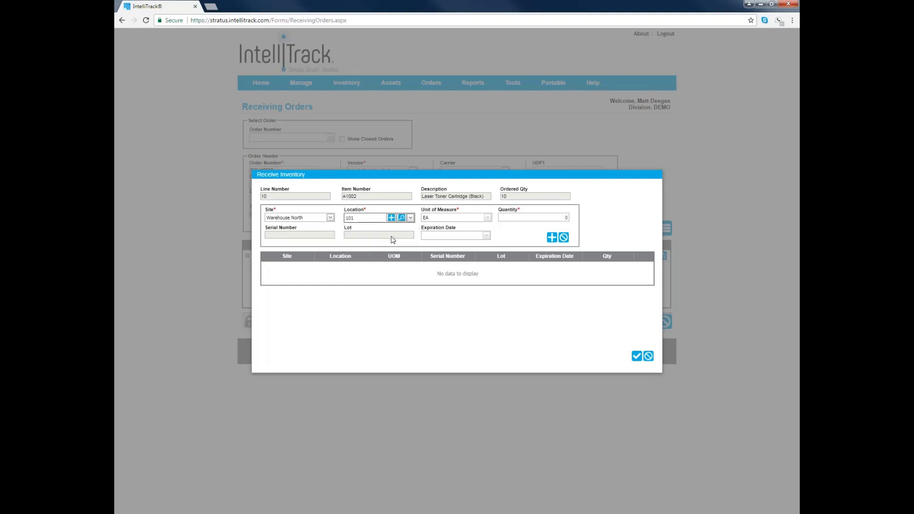
{"action": "left_click", "coordinate": [561, 217]}
{"action": "type", "text": "1"}
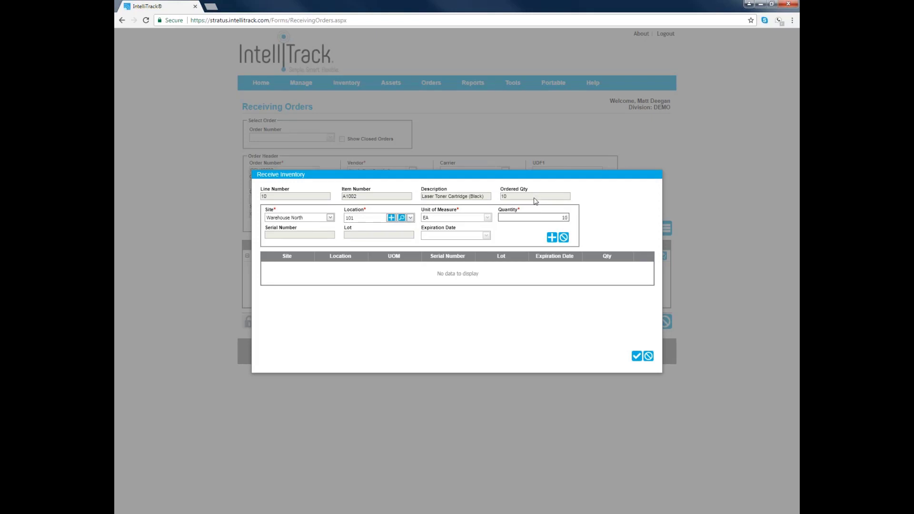
{"action": "left_click", "coordinate": [551, 237]}
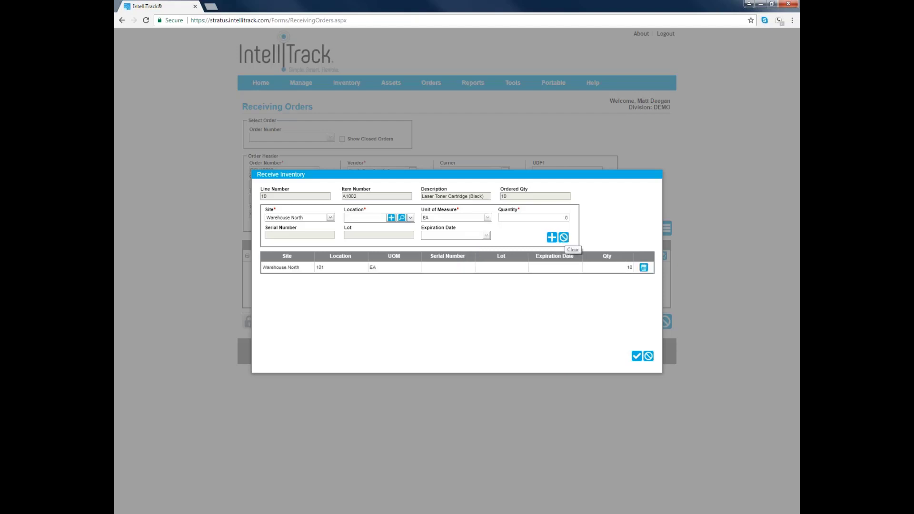
{"action": "left_click", "coordinate": [637, 356]}
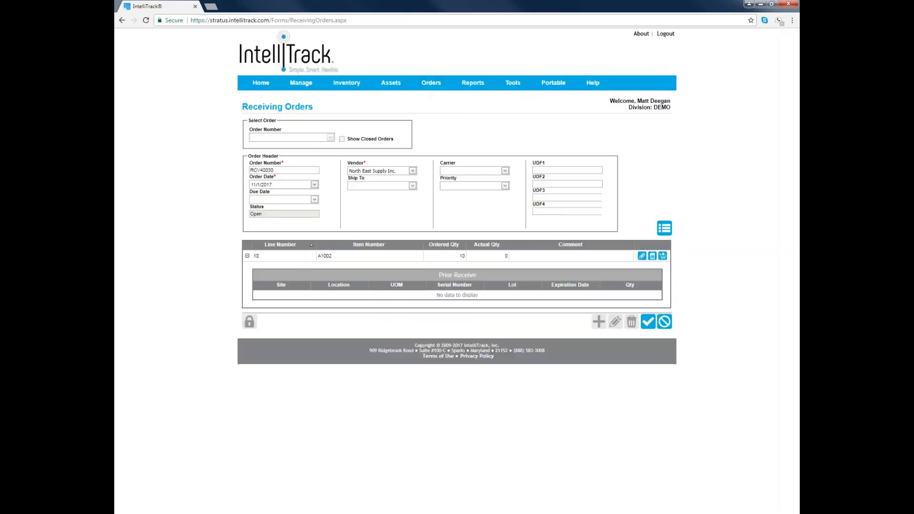
Step: Save the receiving order and view the Inventory Data to check the received stock
{"action": "left_click", "coordinate": [648, 321]}
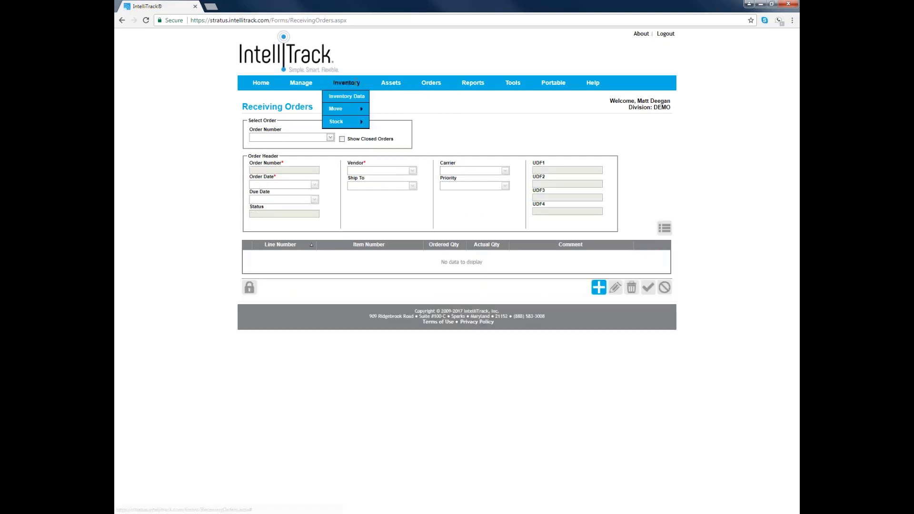
{"action": "left_click", "coordinate": [359, 98]}
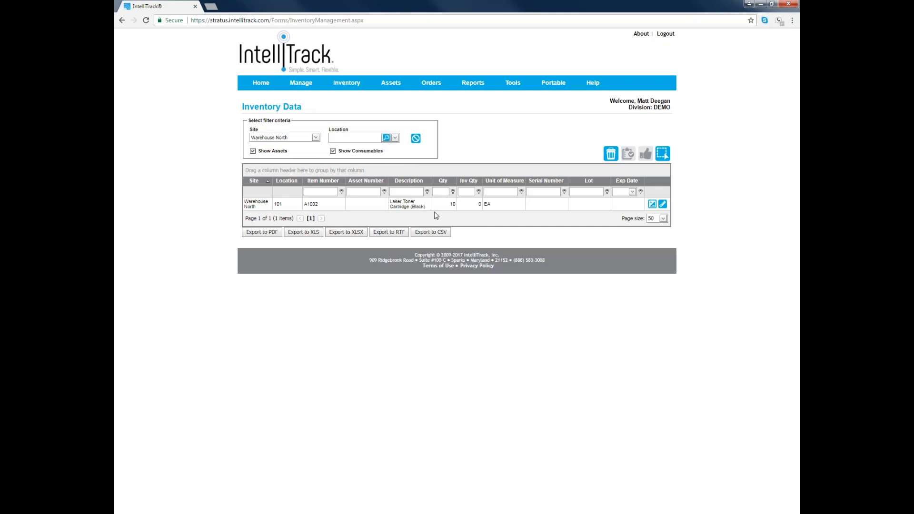
Step: Switch to the IntelliTrackMobile remote session and load the last listed North East Supply order for receiving
{"action": "key", "text": "alt+Tab"}
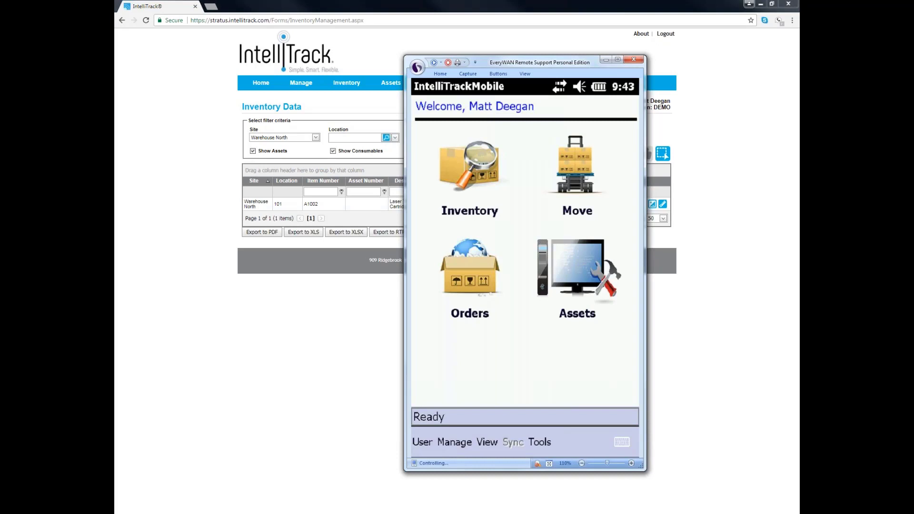
{"action": "left_click", "coordinate": [468, 274]}
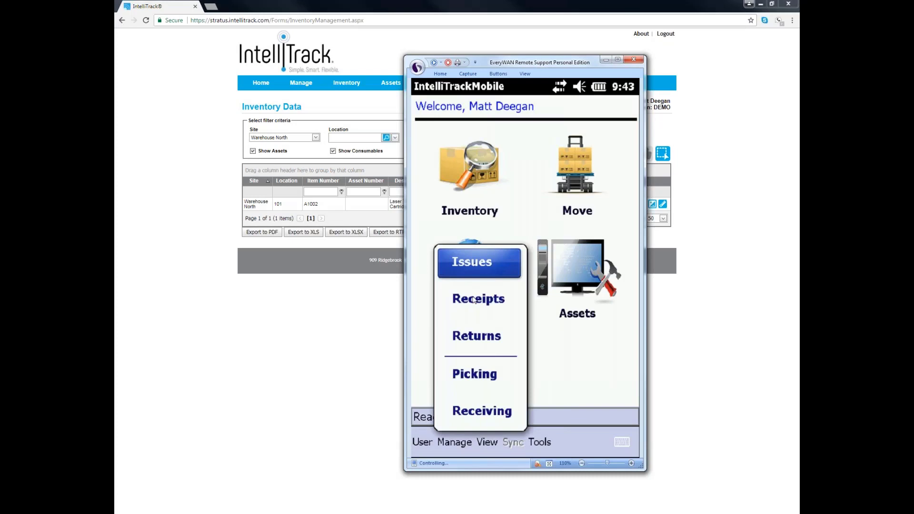
{"action": "left_click", "coordinate": [491, 412]}
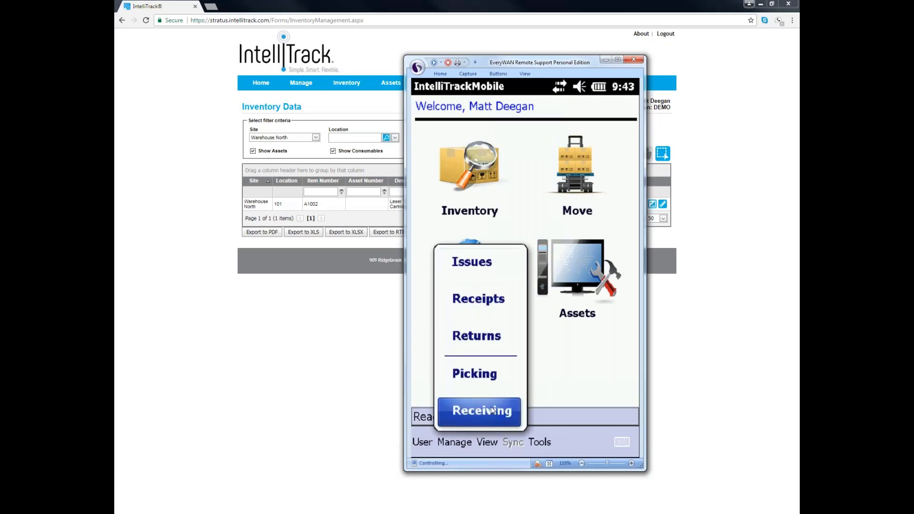
{"action": "left_click", "coordinate": [621, 138]}
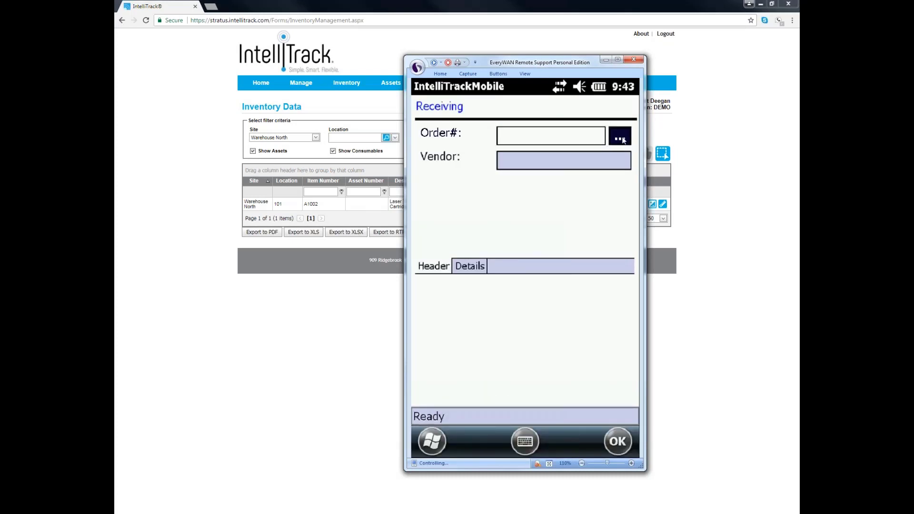
{"action": "left_click", "coordinate": [626, 134]}
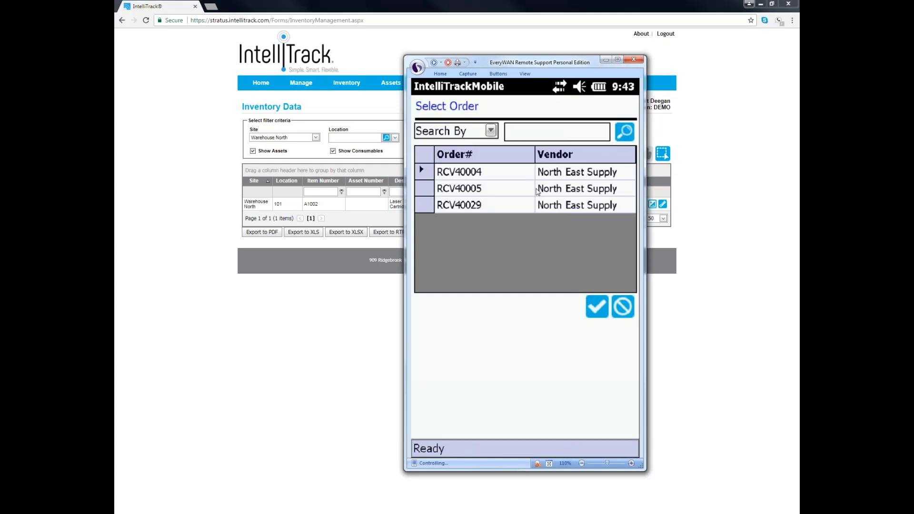
{"action": "left_click", "coordinate": [479, 208]}
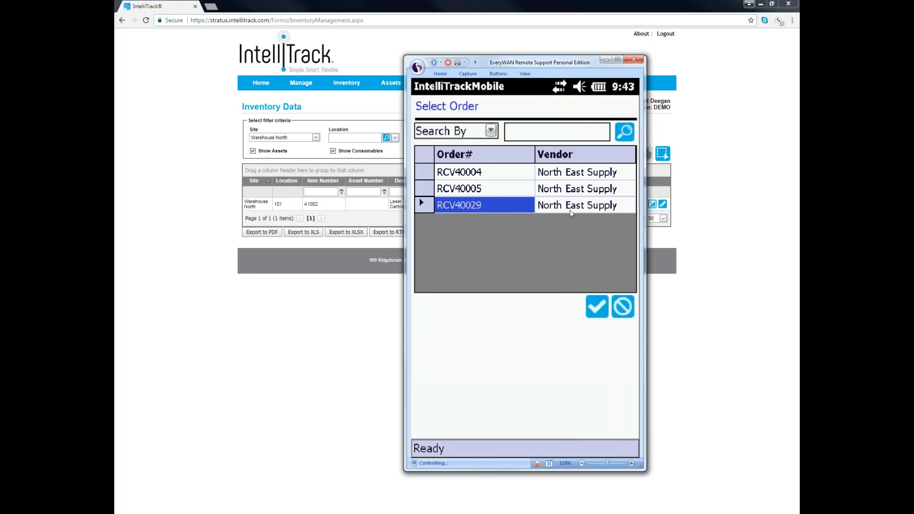
{"action": "left_click", "coordinate": [596, 313]}
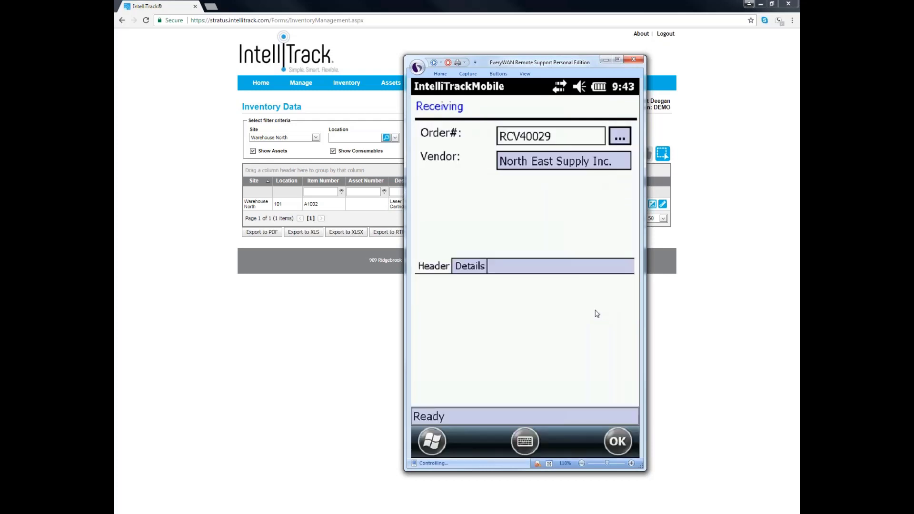
Step: Receive a quantity of 10 of item A1002 from the order's details into location 101
{"action": "left_click", "coordinate": [469, 266]}
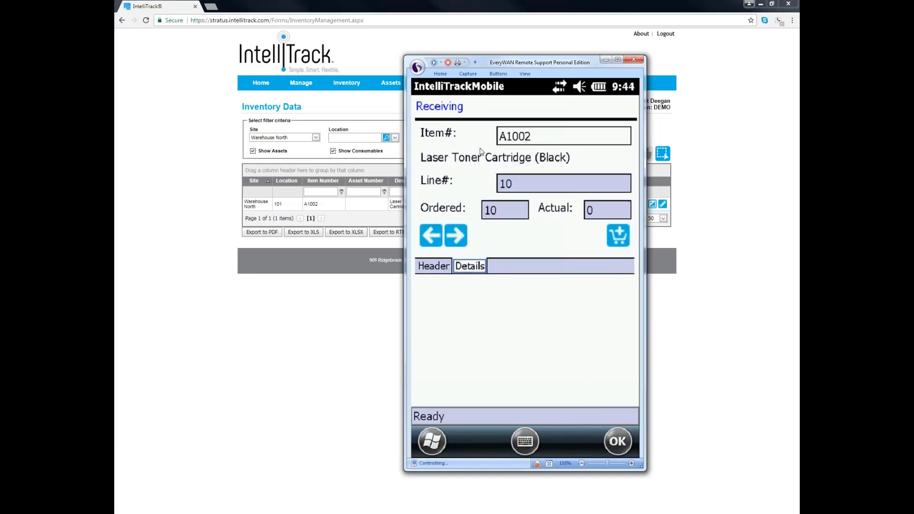
{"action": "left_click", "coordinate": [617, 234]}
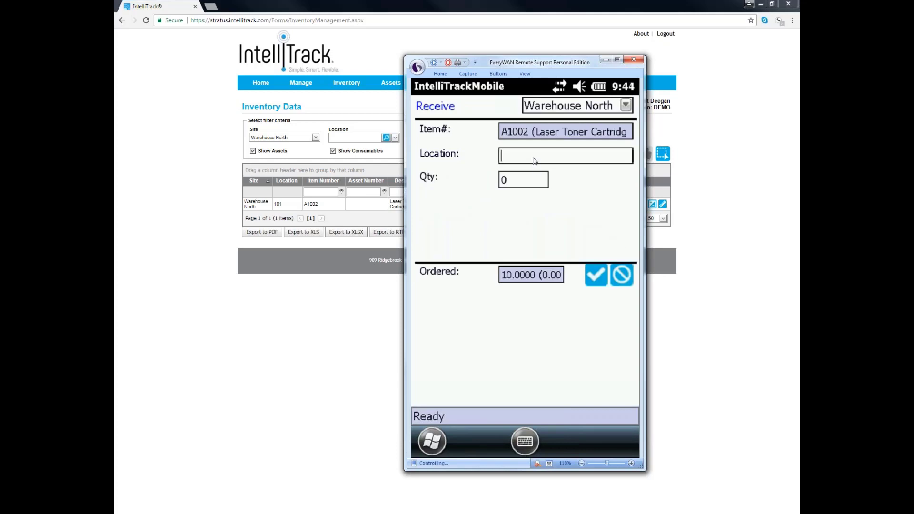
{"action": "type", "text": "101"}
{"action": "key", "text": "Return"}
{"action": "type", "text": "10"}
{"action": "left_click", "coordinate": [595, 275]}
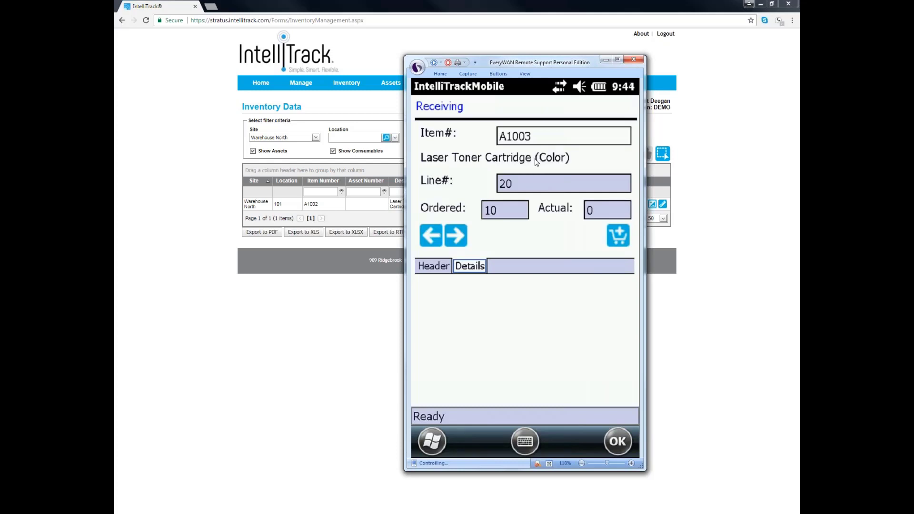
Step: Receive a quantity of 10 of item A1003 into location 101 and close the mobile receiving form
{"action": "left_click", "coordinate": [618, 235]}
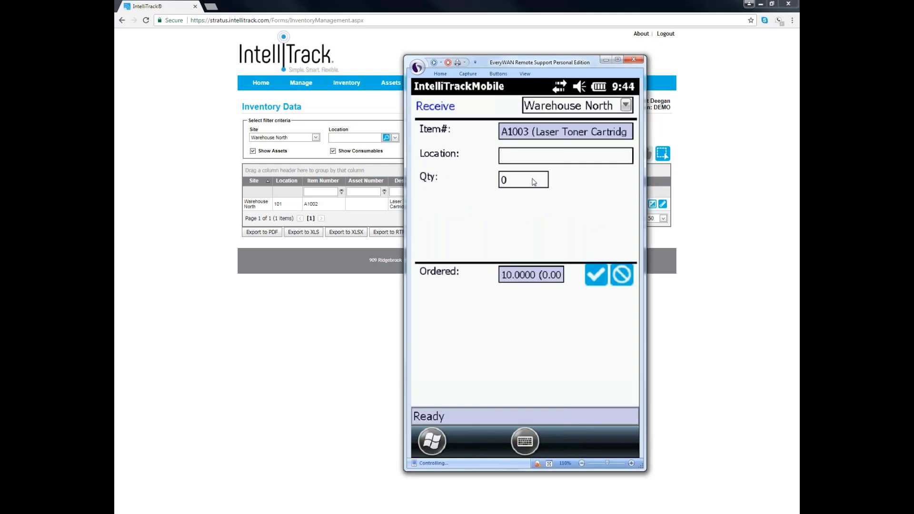
{"action": "type", "text": "101"}
{"action": "key", "text": "Tab"}
{"action": "type", "text": "10"}
{"action": "left_click", "coordinate": [597, 274]}
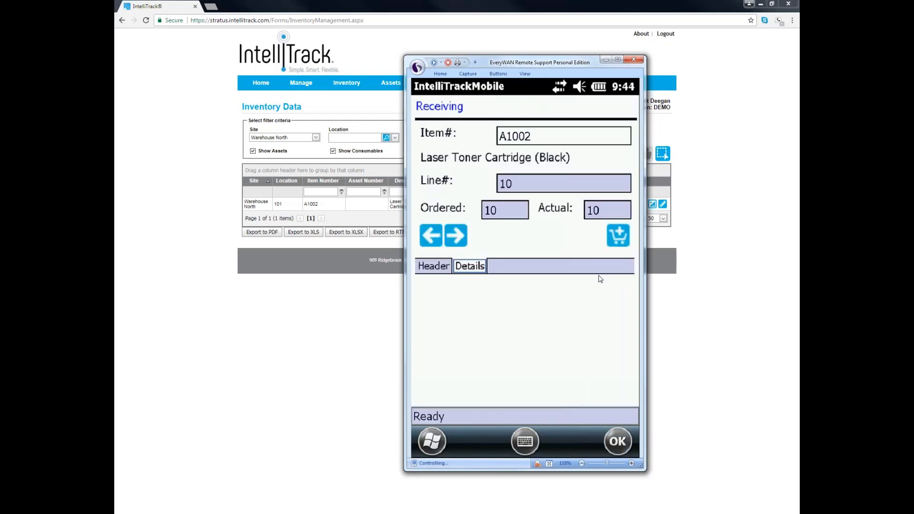
{"action": "left_click", "coordinate": [618, 442]}
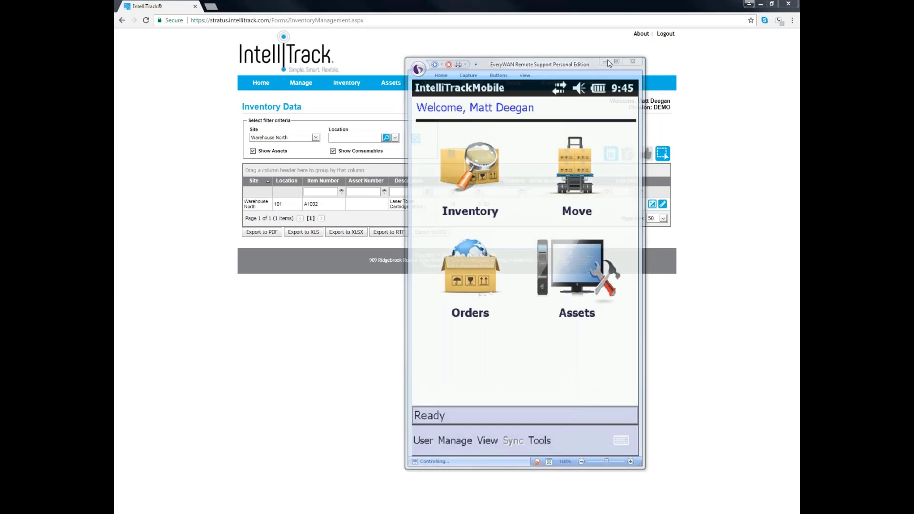
Step: Return to the IntelliTrack web application and start a new picking order for the customer General Construction
{"action": "left_click", "coordinate": [607, 60]}
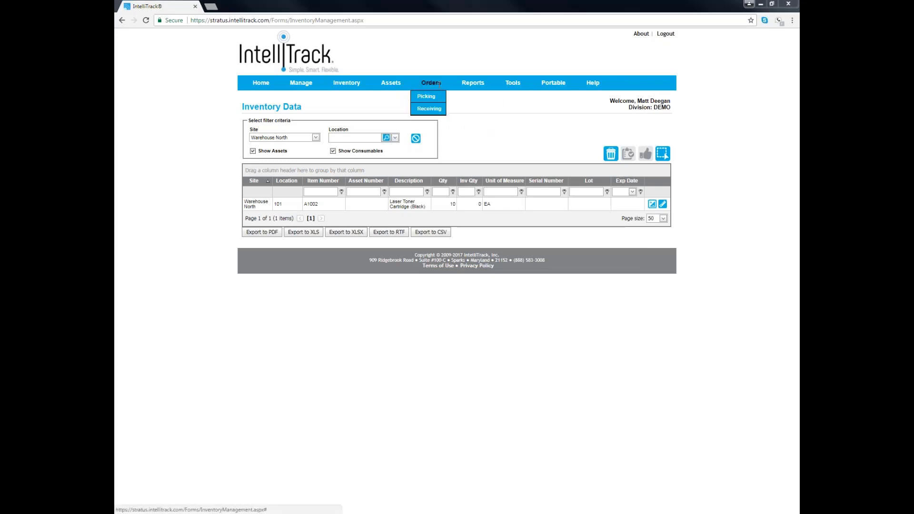
{"action": "left_click", "coordinate": [434, 97]}
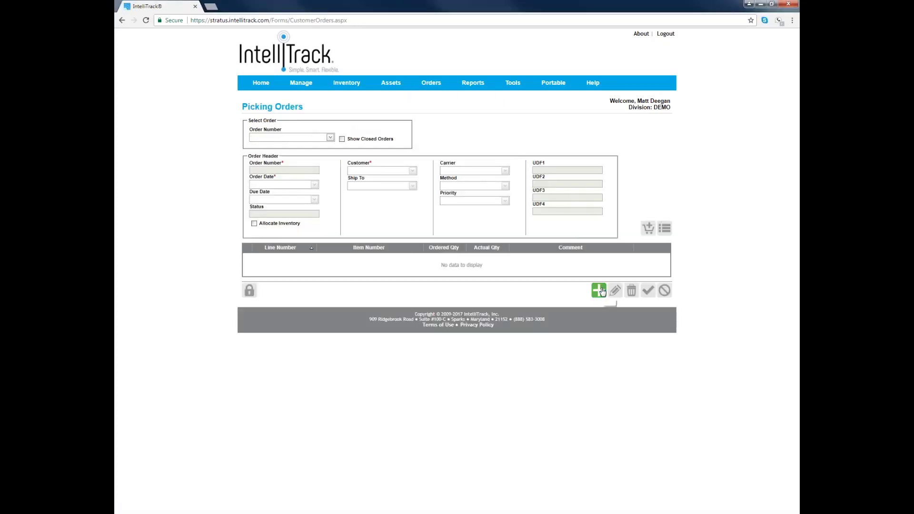
{"action": "left_click", "coordinate": [600, 290]}
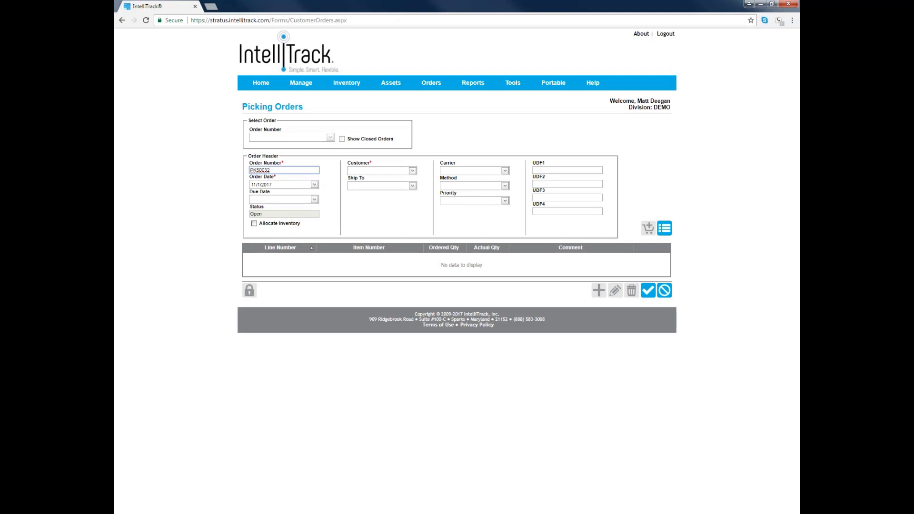
{"action": "left_click", "coordinate": [412, 172]}
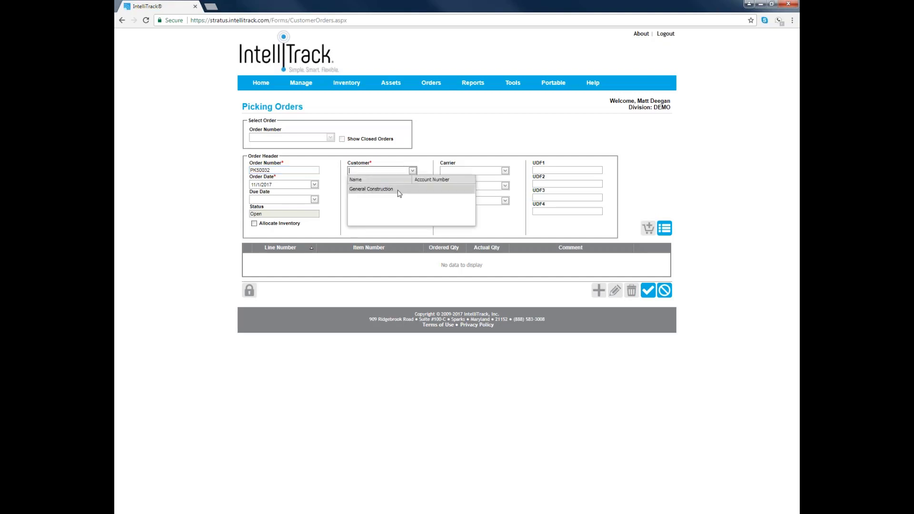
{"action": "left_click", "coordinate": [399, 191]}
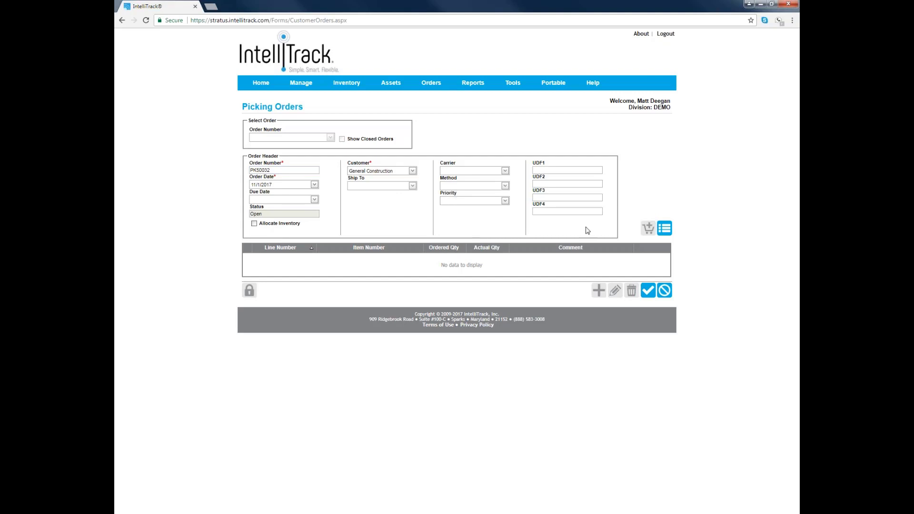
Step: Add line 10 to the picking order for item A1002 with an ordered quantity of 5
{"action": "left_click", "coordinate": [660, 225]}
{"action": "left_click", "coordinate": [418, 258]}
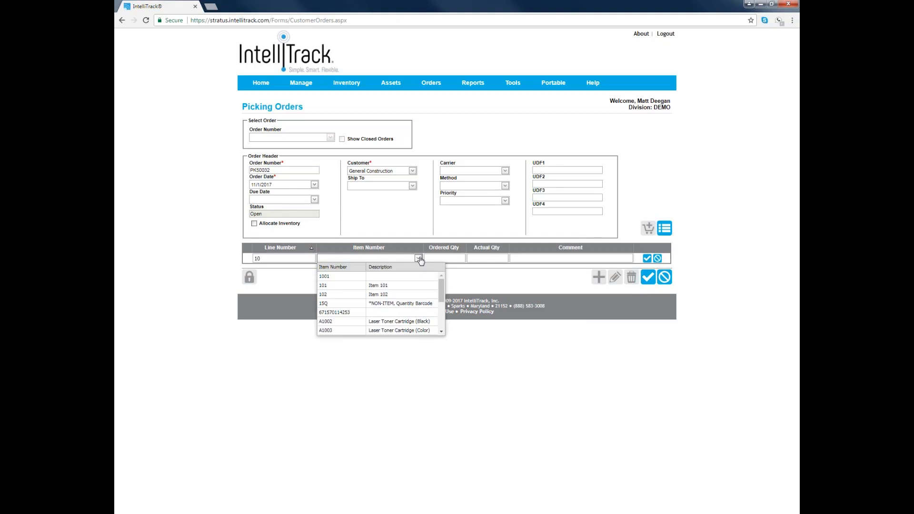
{"action": "left_click", "coordinate": [395, 322]}
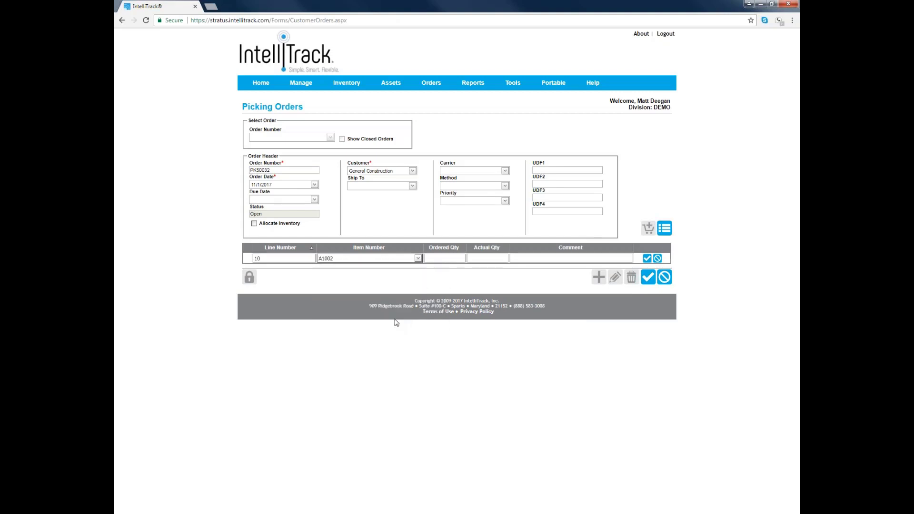
{"action": "left_click", "coordinate": [460, 258]}
{"action": "type", "text": "5"}
{"action": "left_click", "coordinate": [646, 258]}
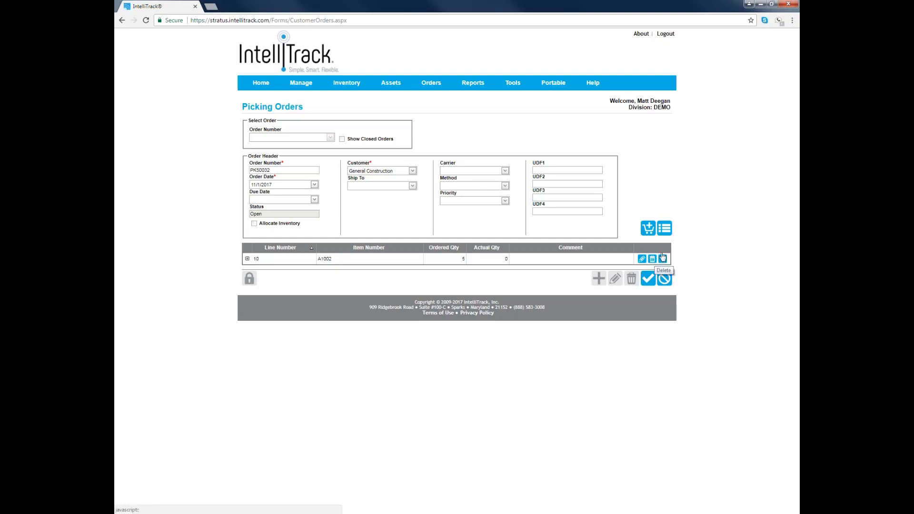
Step: Add line 20 to the picking order for item A1003 with an ordered quantity of 7
{"action": "left_click", "coordinate": [665, 229]}
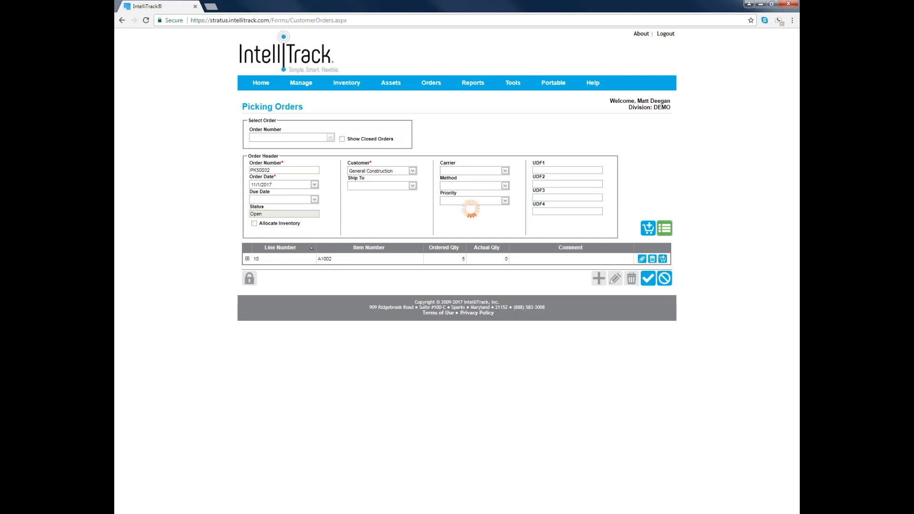
{"action": "left_click", "coordinate": [418, 258]}
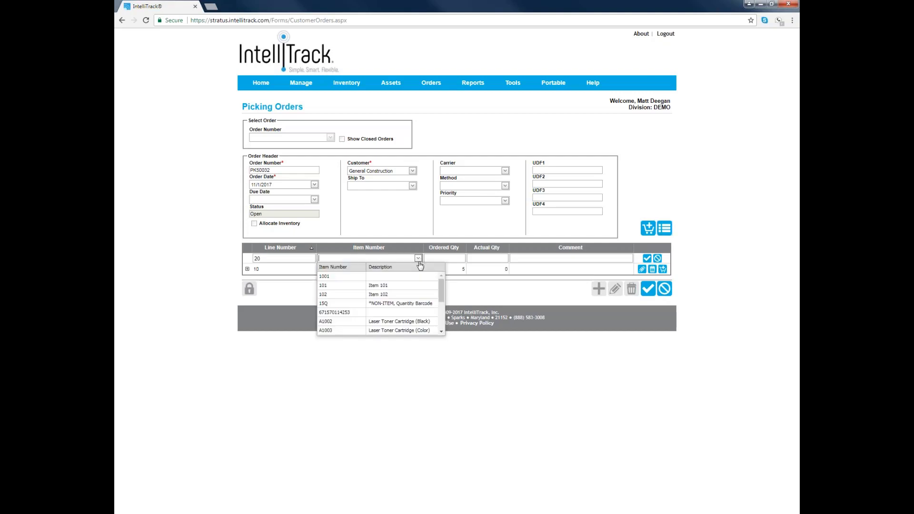
{"action": "left_click", "coordinate": [396, 330]}
{"action": "key", "text": "Tab"}
{"action": "type", "text": "7"}
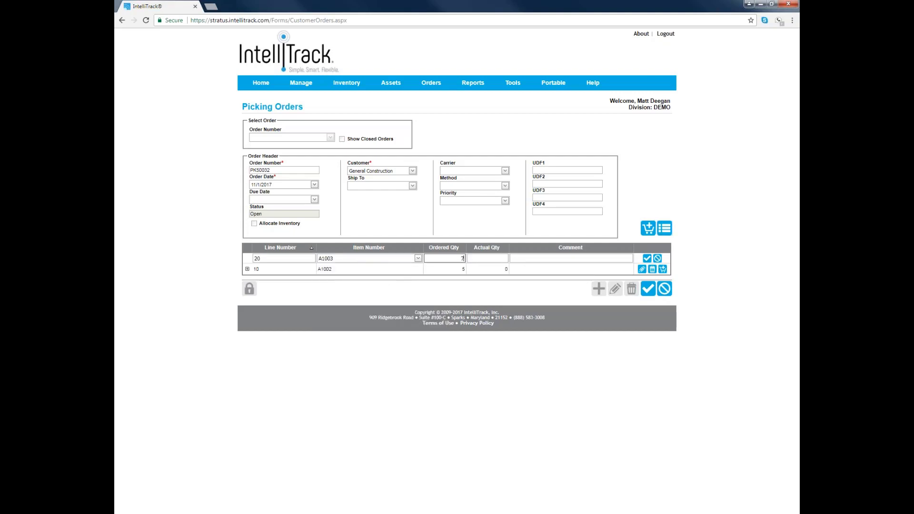
{"action": "left_click", "coordinate": [647, 258]}
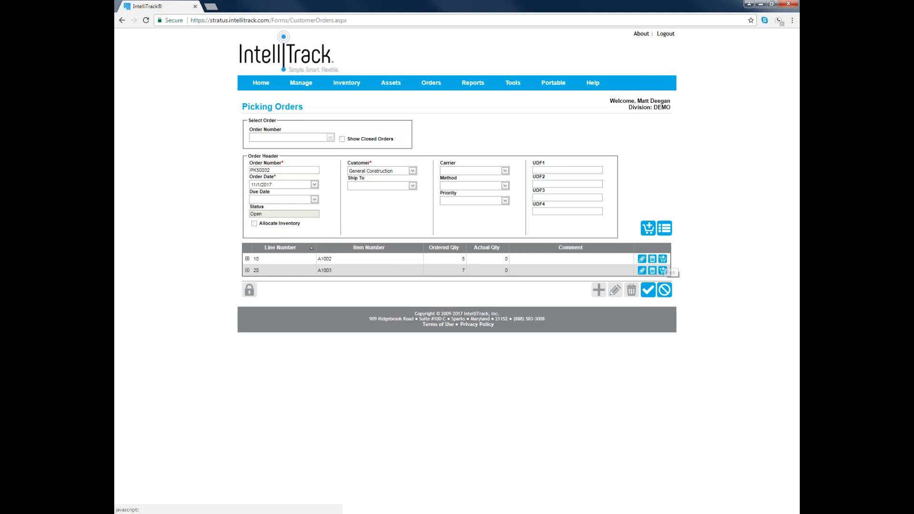
Step: Pick a quantity of 5 of item A1002 from Warehouse North location 101 and save the picking order
{"action": "left_click", "coordinate": [663, 269]}
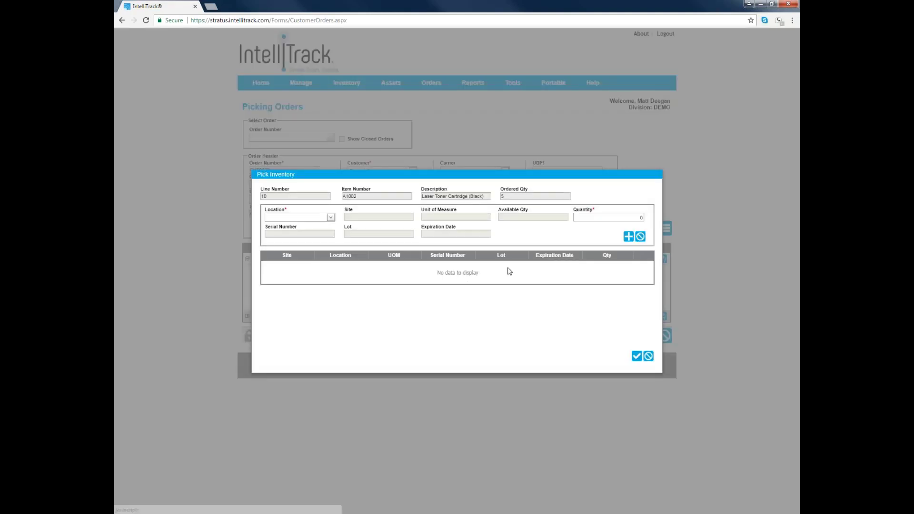
{"action": "left_click", "coordinate": [330, 217]}
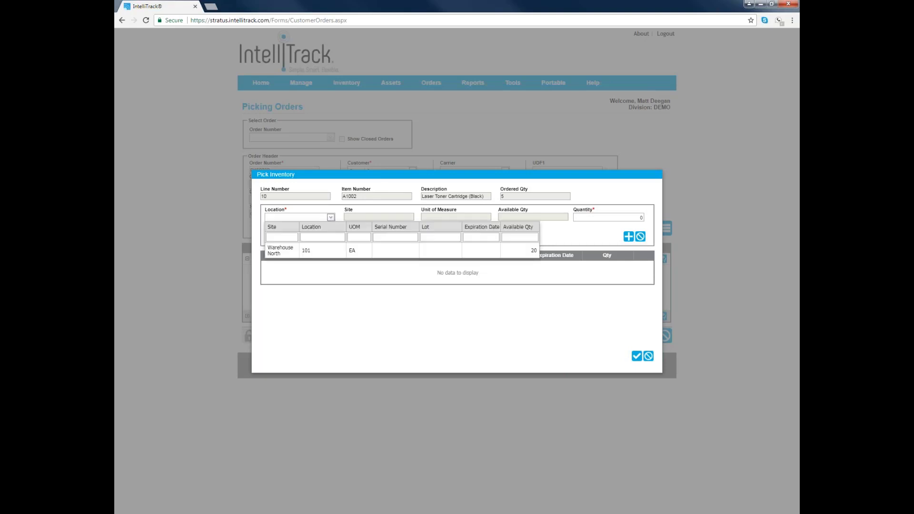
{"action": "left_click", "coordinate": [349, 248]}
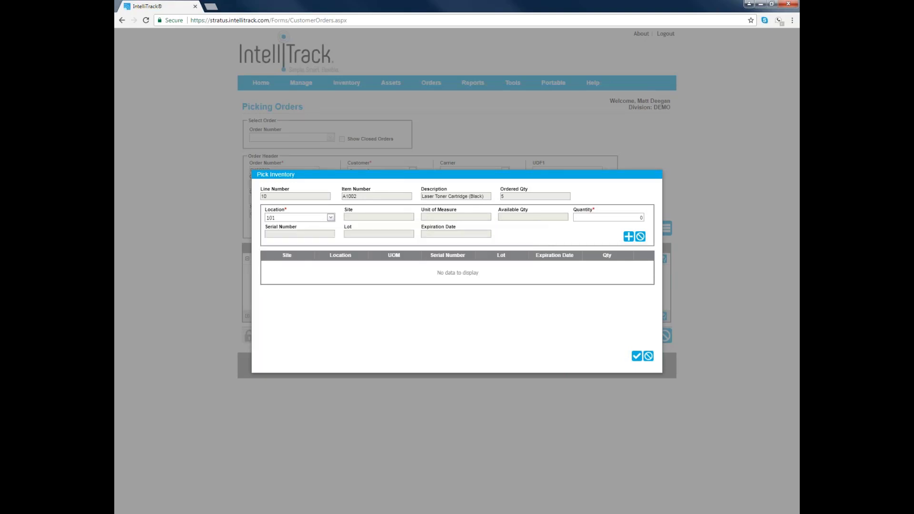
{"action": "left_click", "coordinate": [604, 218]}
{"action": "type", "text": "5"}
{"action": "left_click", "coordinate": [628, 236]}
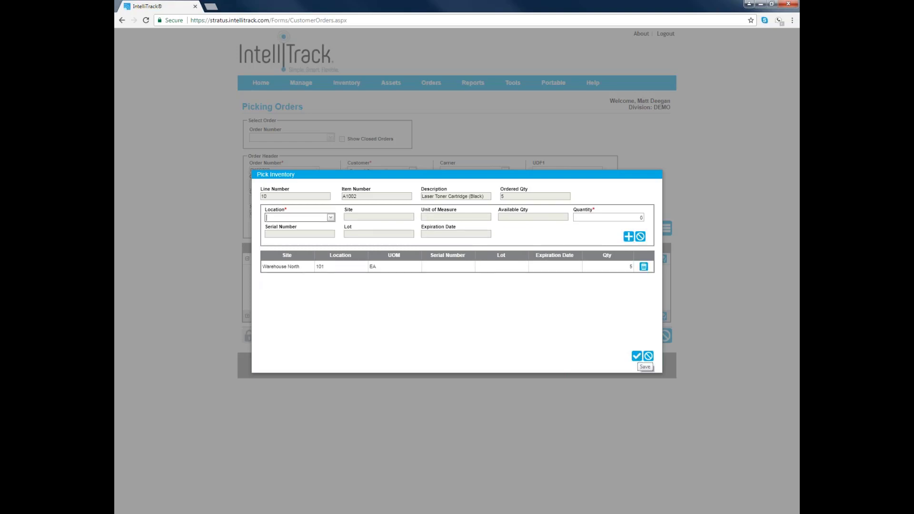
{"action": "left_click", "coordinate": [636, 356]}
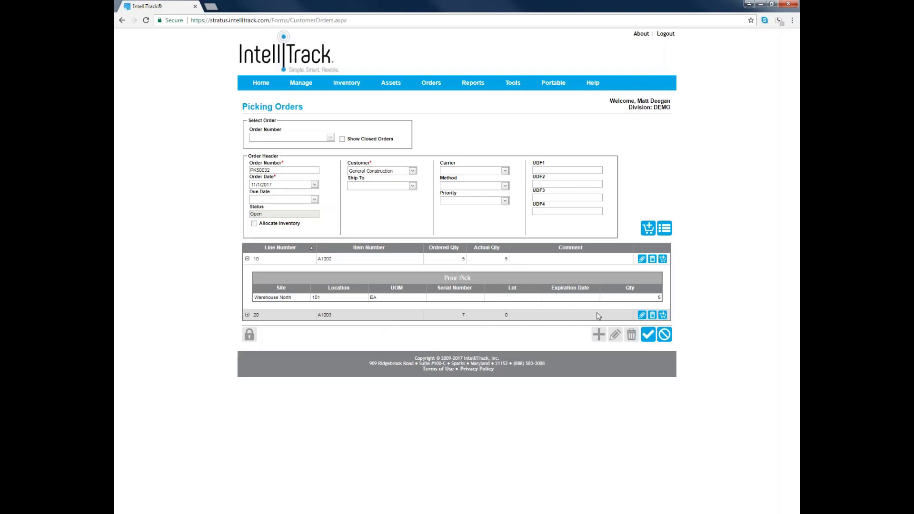
{"action": "left_click", "coordinate": [649, 334]}
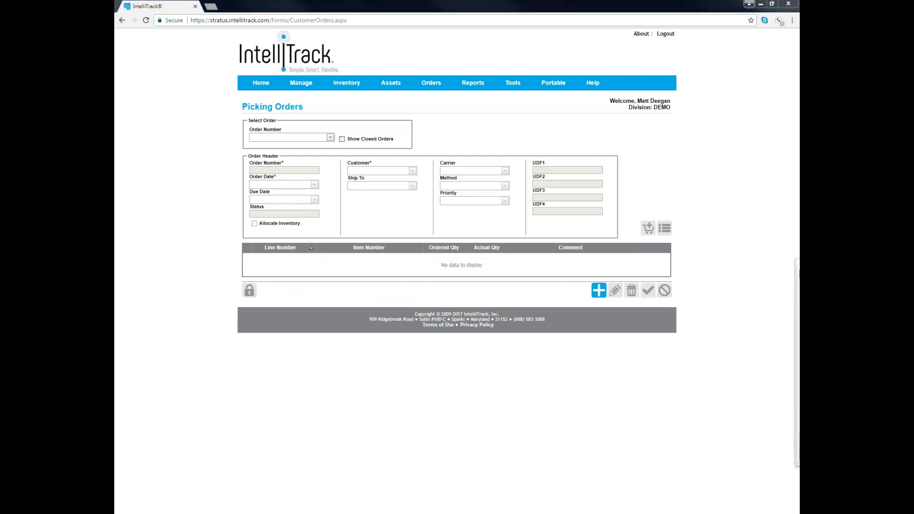
Step: Switch to the IntelliTrackMobile remote session and load the last listed General Construction order for picking
{"action": "key", "text": "alt+Tab"}
{"action": "left_click", "coordinate": [495, 429]}
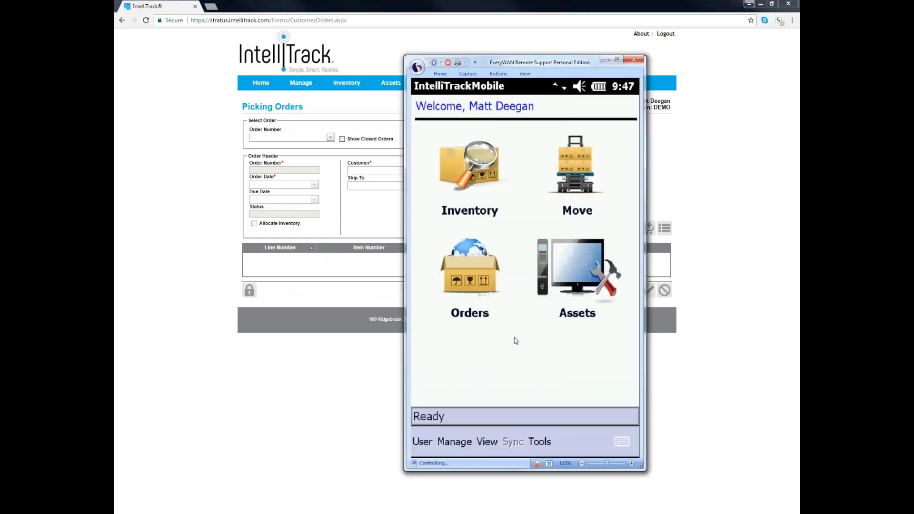
{"action": "left_click", "coordinate": [475, 261]}
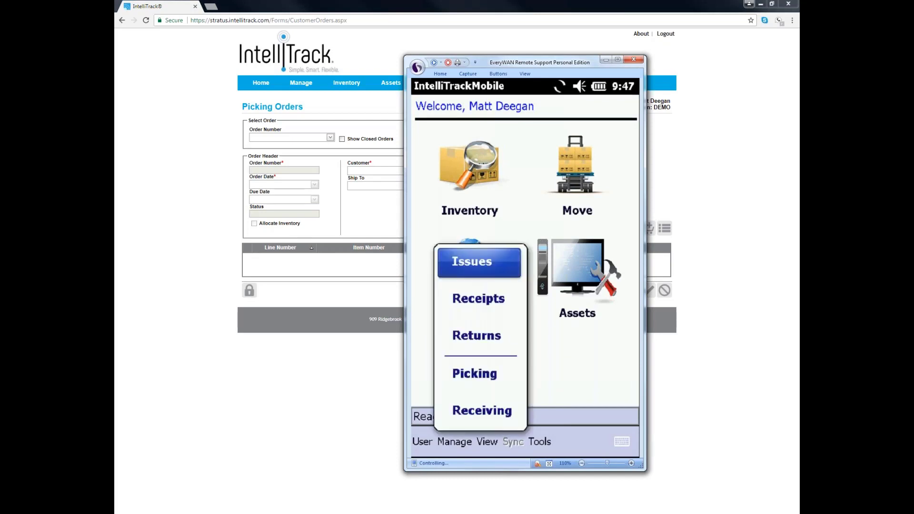
{"action": "left_click", "coordinate": [485, 378]}
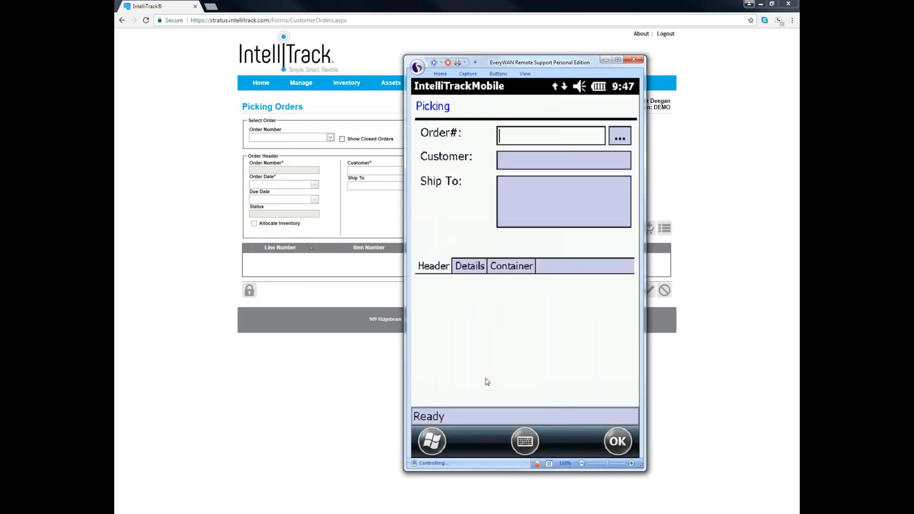
{"action": "left_click", "coordinate": [619, 139]}
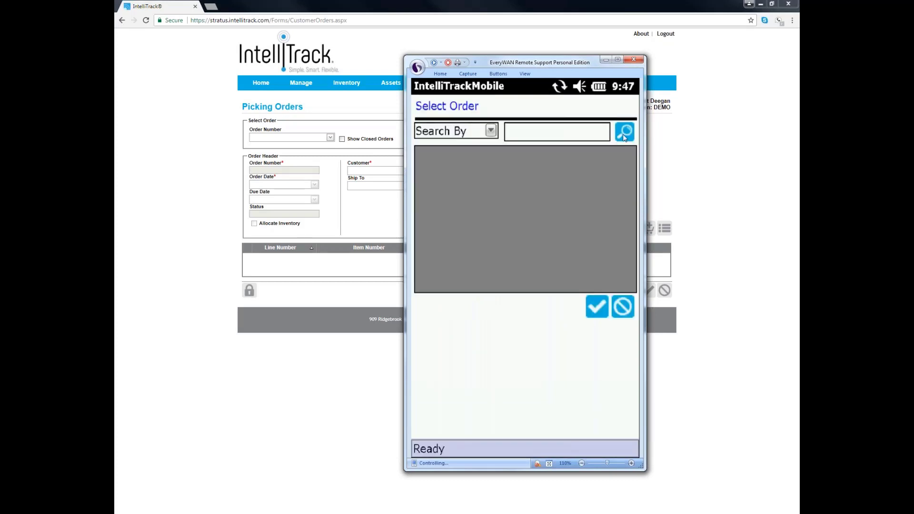
{"action": "left_click", "coordinate": [624, 137]}
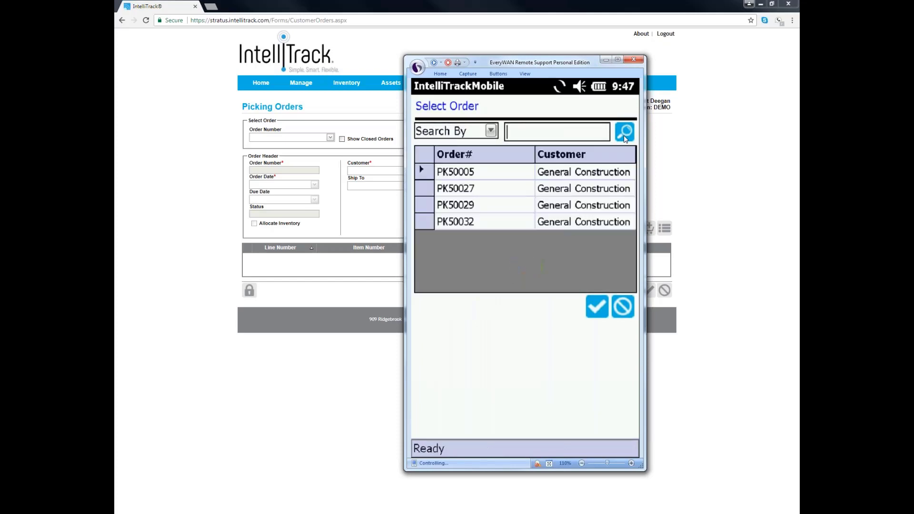
{"action": "left_click", "coordinate": [438, 225]}
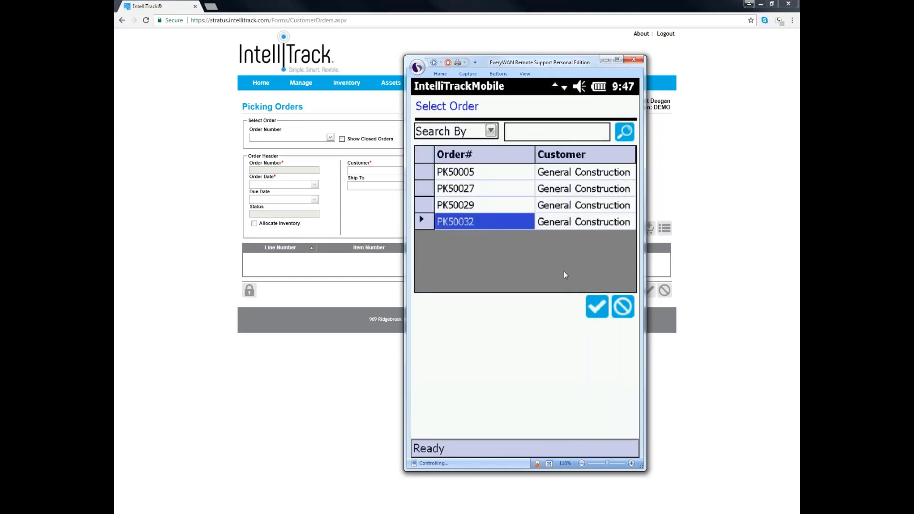
{"action": "left_click", "coordinate": [594, 310]}
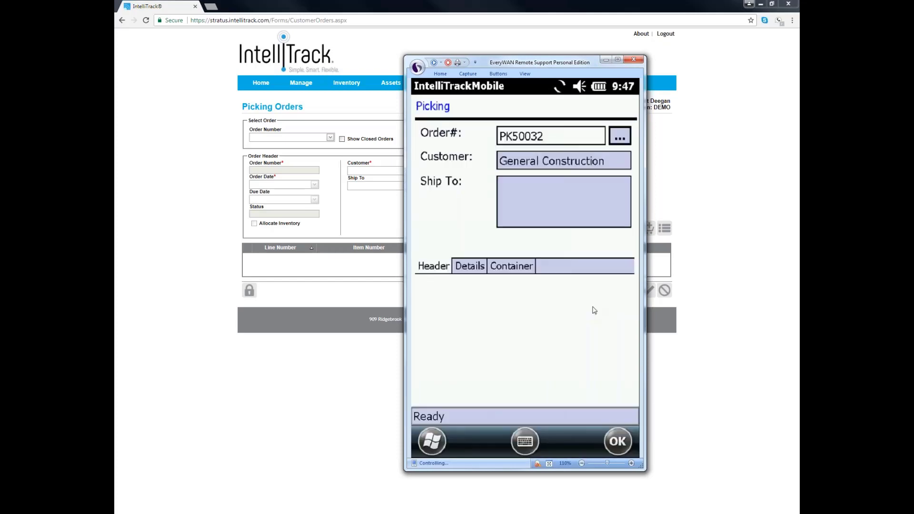
Step: Pick a quantity of 7 of item A1003 from location 101 in the order's details and close the mobile picking form
{"action": "left_click", "coordinate": [473, 270]}
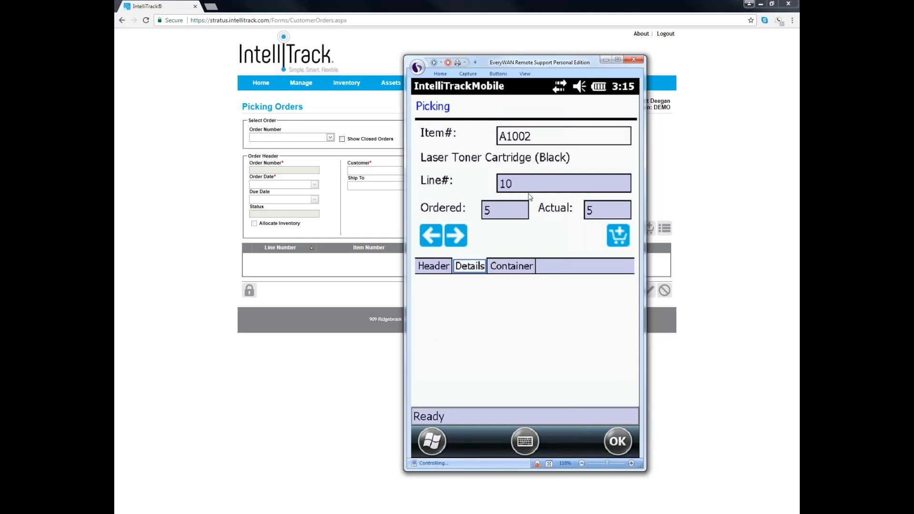
{"action": "left_click", "coordinate": [614, 234]}
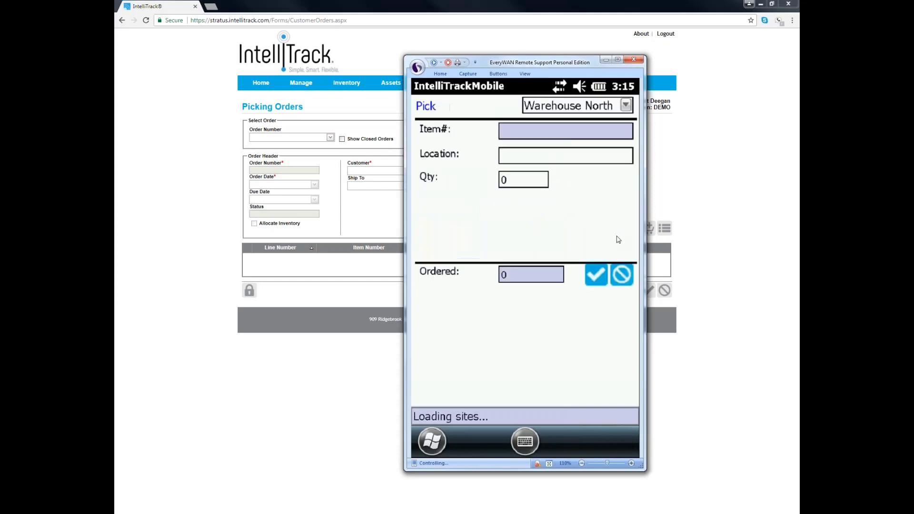
{"action": "left_click", "coordinate": [458, 237]}
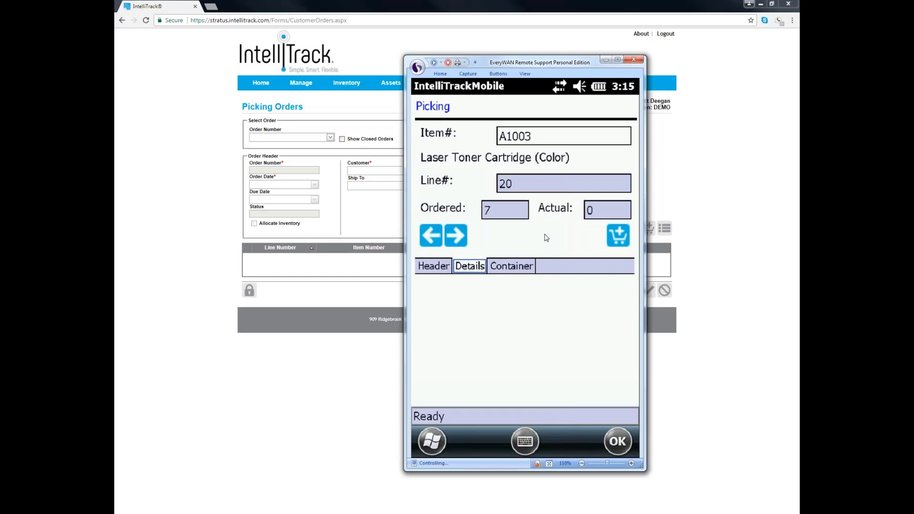
{"action": "left_click", "coordinate": [610, 235]}
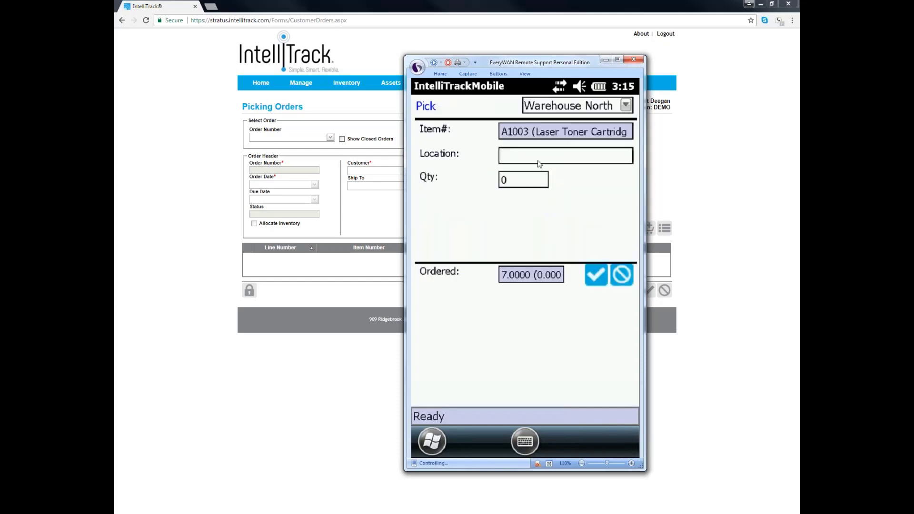
{"action": "type", "text": "101"}
{"action": "key", "text": "Return"}
{"action": "type", "text": "7"}
{"action": "left_click", "coordinate": [593, 276]}
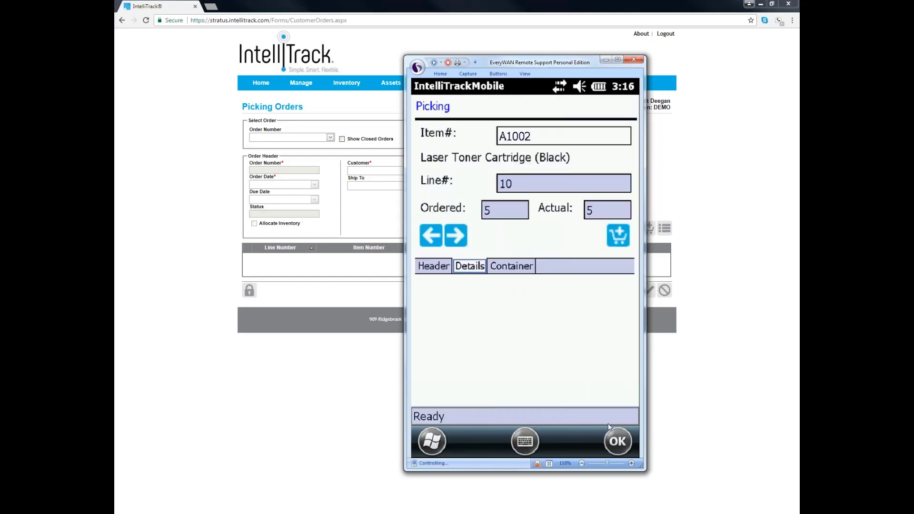
{"action": "left_click", "coordinate": [618, 441]}
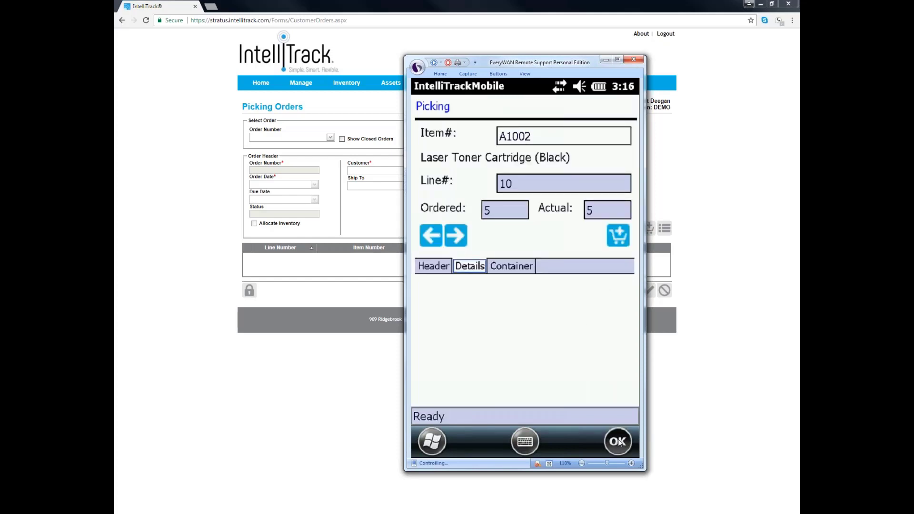